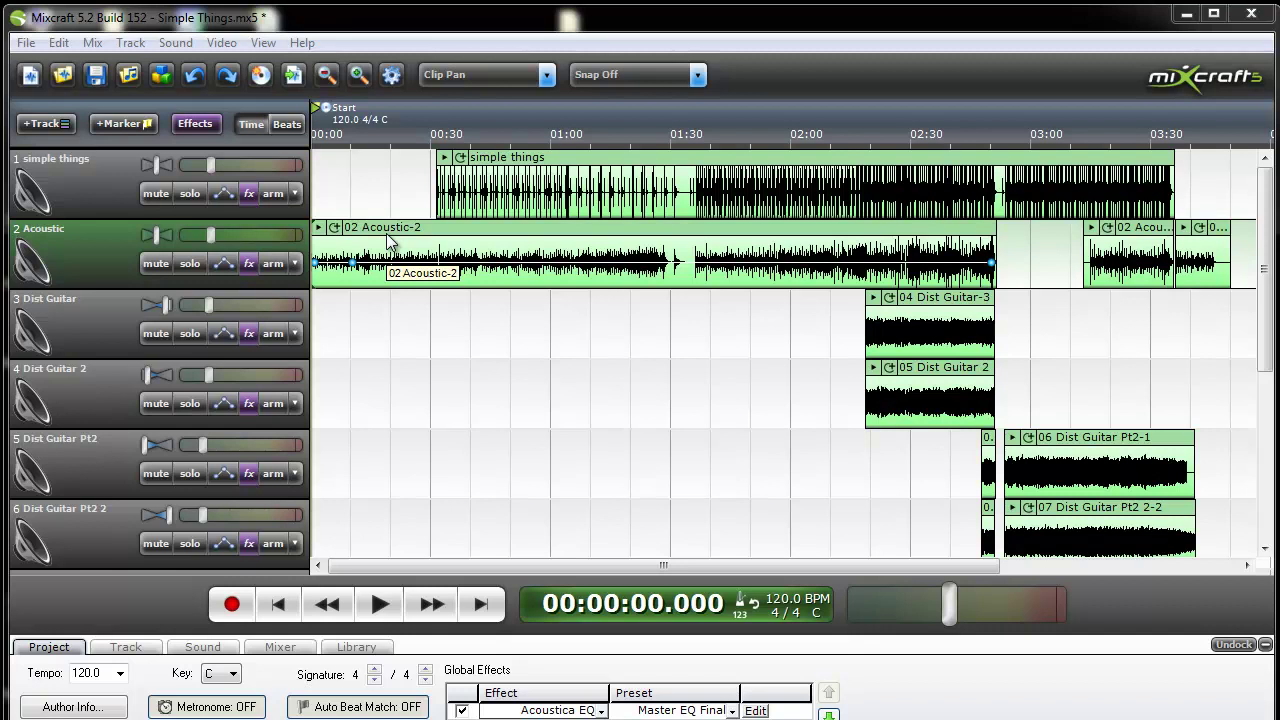
Play the original mix with its mono acoustic guitar and stop at 00:00:12.350
click(381, 605)
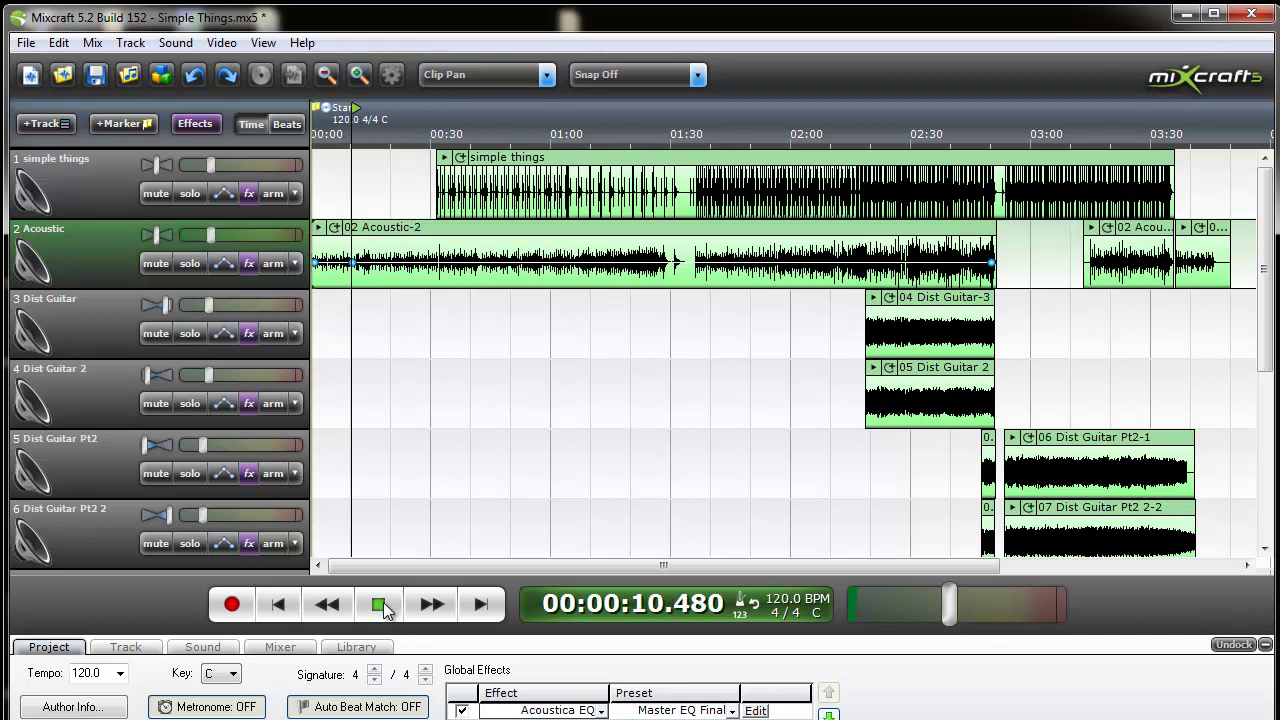
click(382, 606)
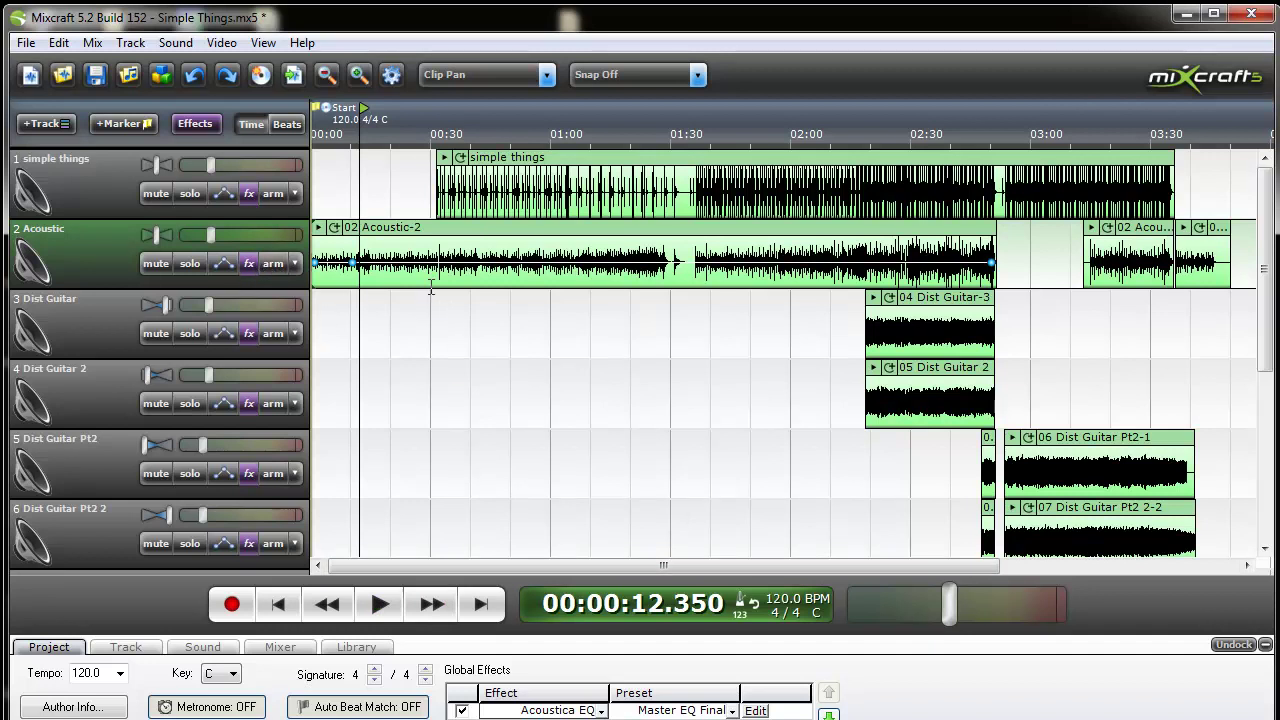
Return to the song start and duplicate the Acoustic track
click(278, 604)
right_click(86, 254)
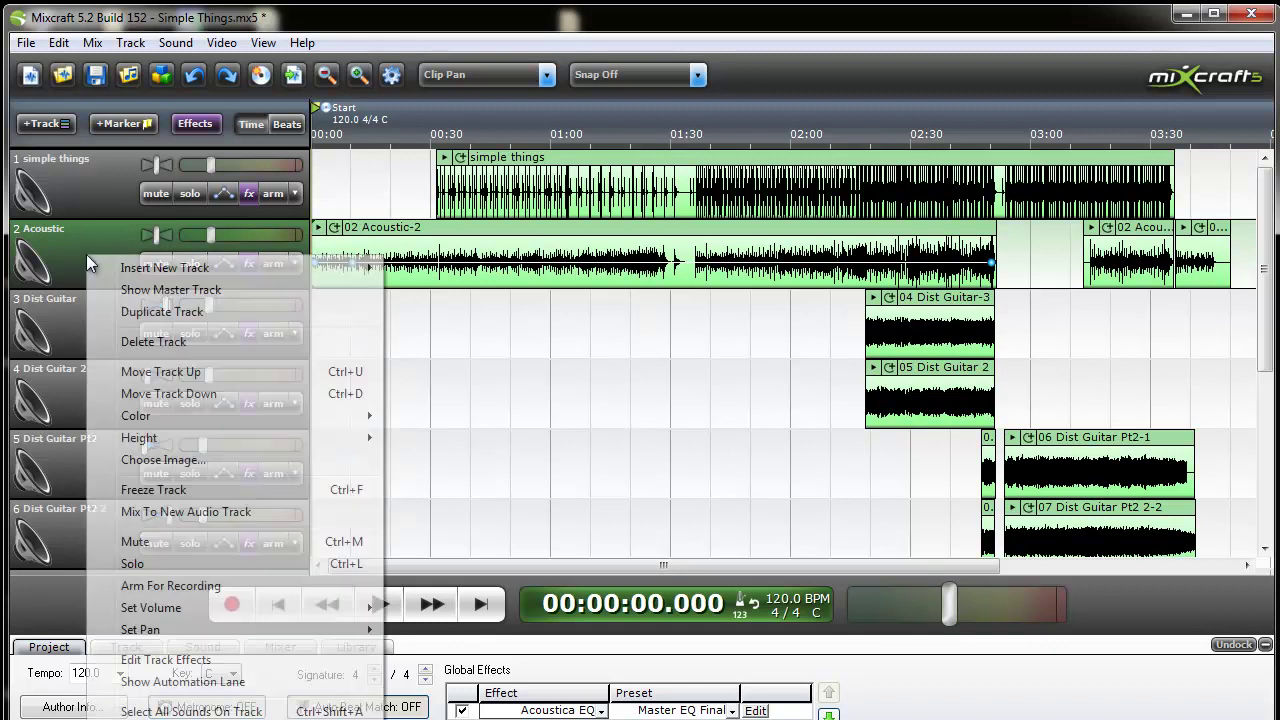
click(171, 312)
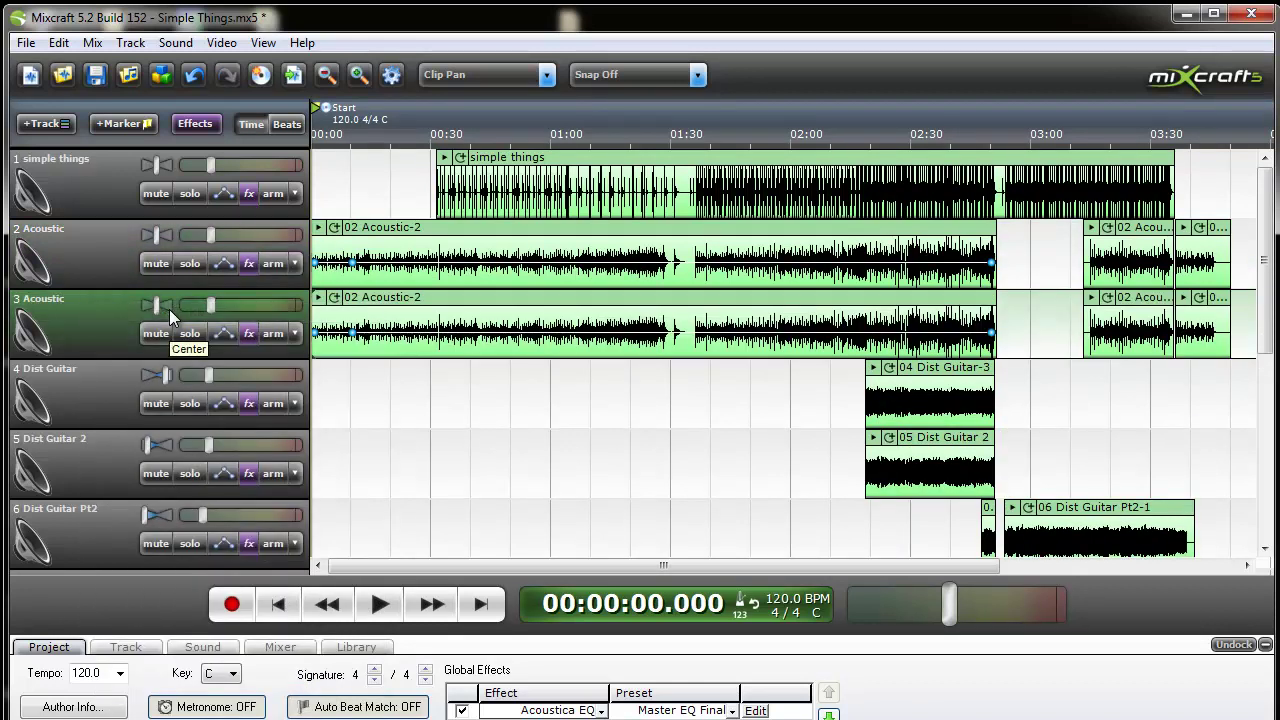
Rename the copy on track 3 'Acoustic L' and the original on track 2 'Acoustic R'
click(60, 300)
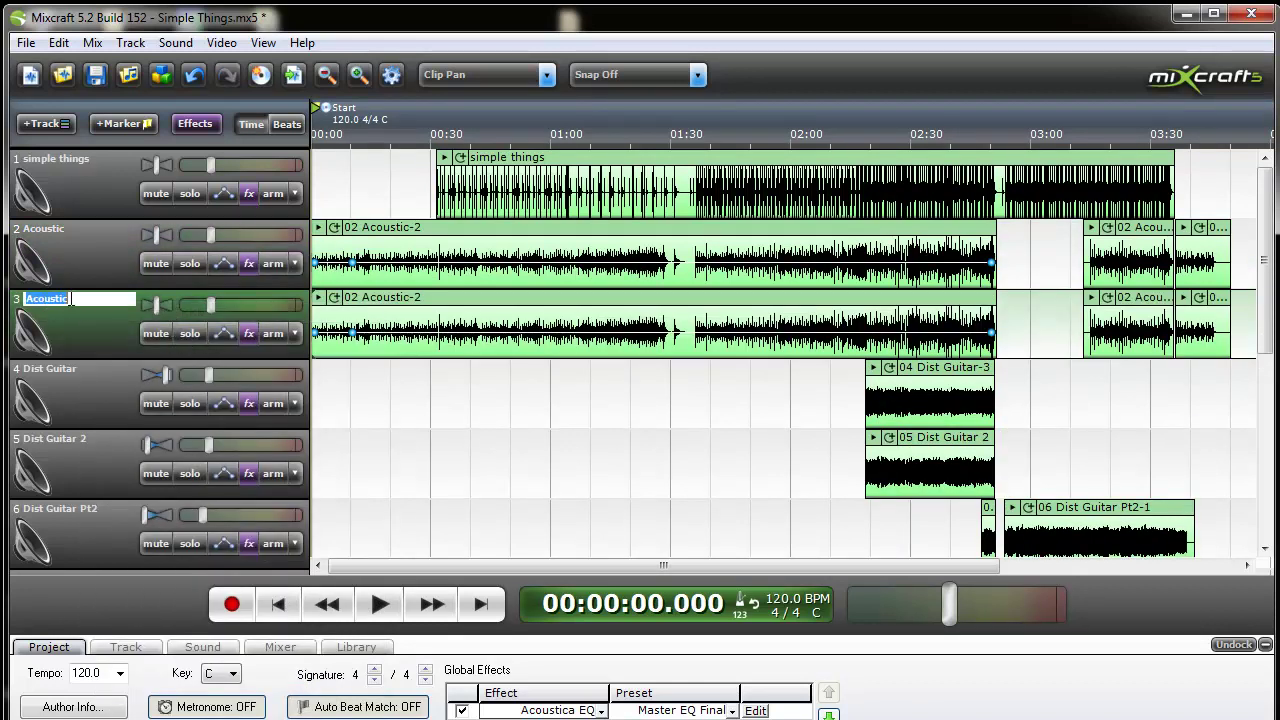
click(83, 303)
text(L)
click(78, 228)
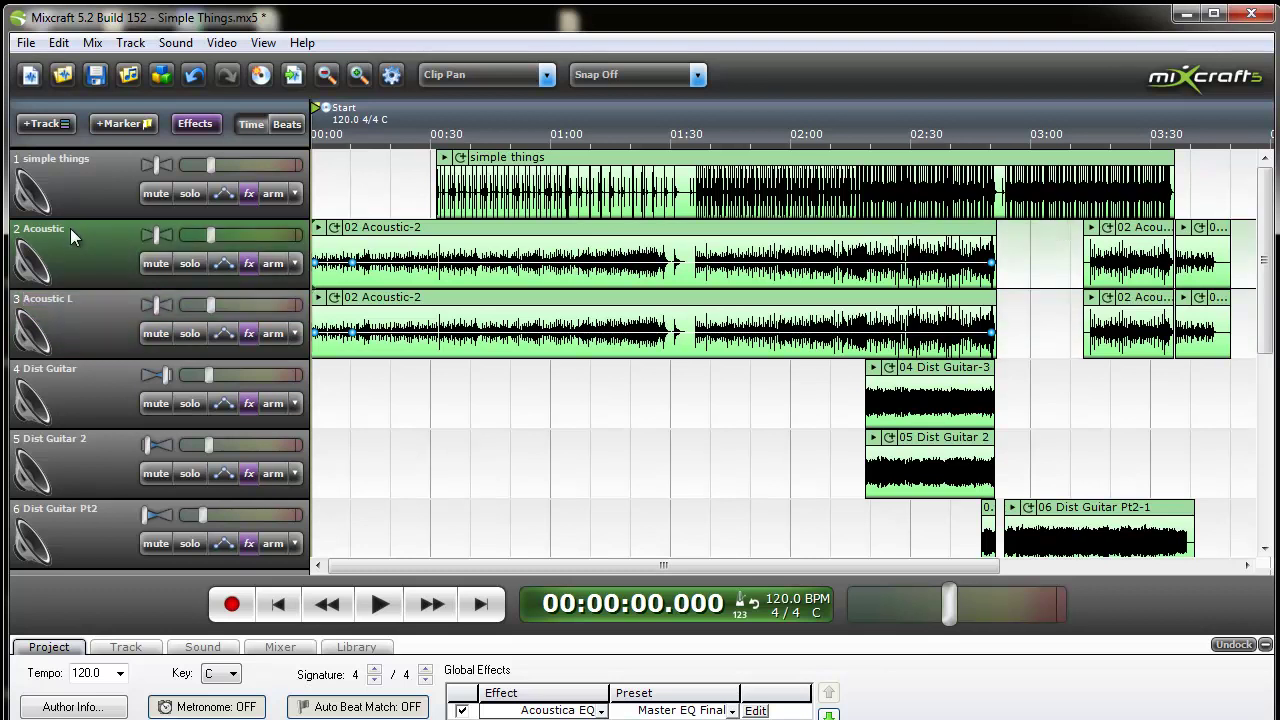
click(70, 228)
click(79, 228)
text(R)
click(391, 462)
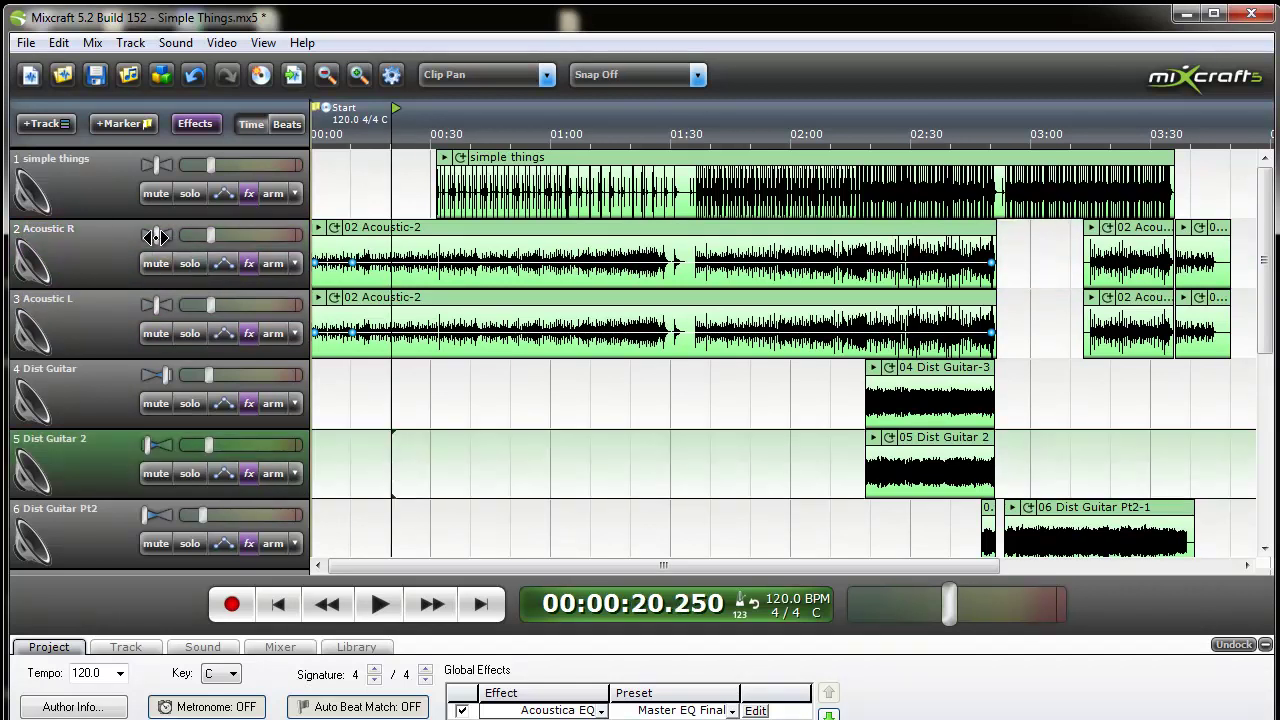
Pan track 2 to 100% Left and rename it 'Acoustic L'
mouse_move(157, 236)
drag(157, 236, 106, 245)
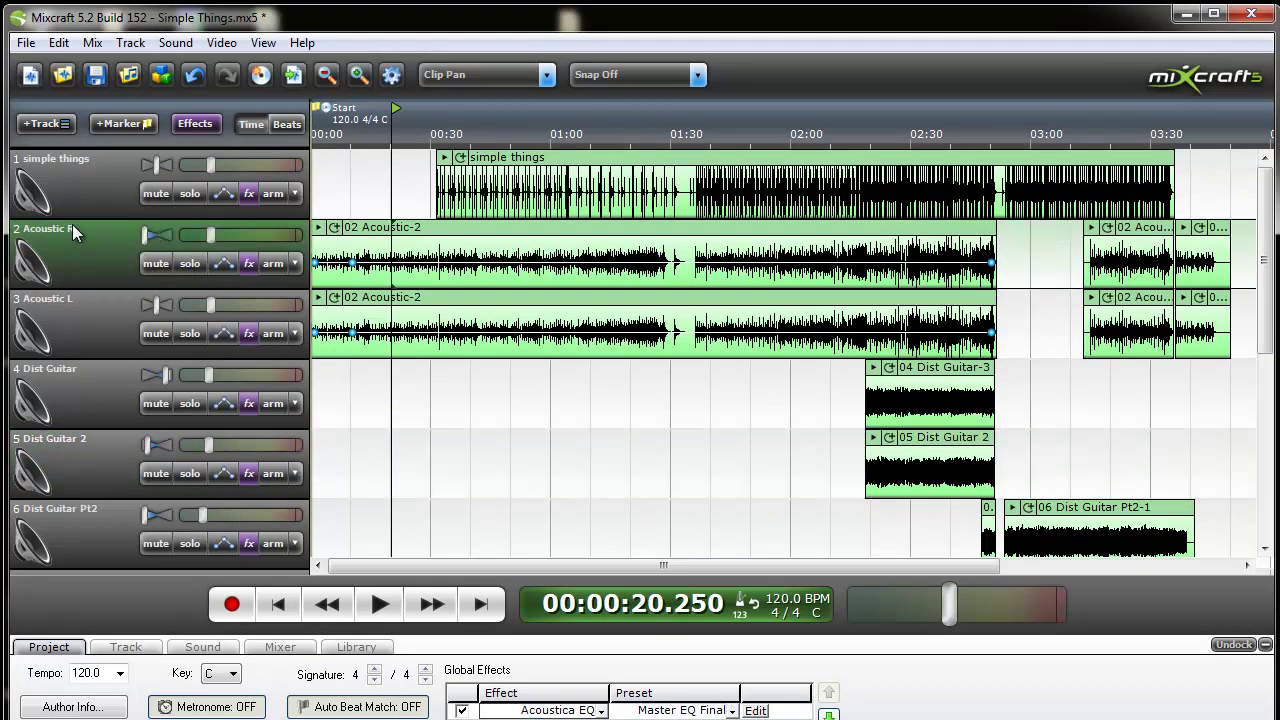
double_click(72, 224)
click(76, 224)
key(BackSpace)
text(L)
click(72, 304)
Rename track 3 'Acoustic R' and pan it to 100% Right
double_click(72, 299)
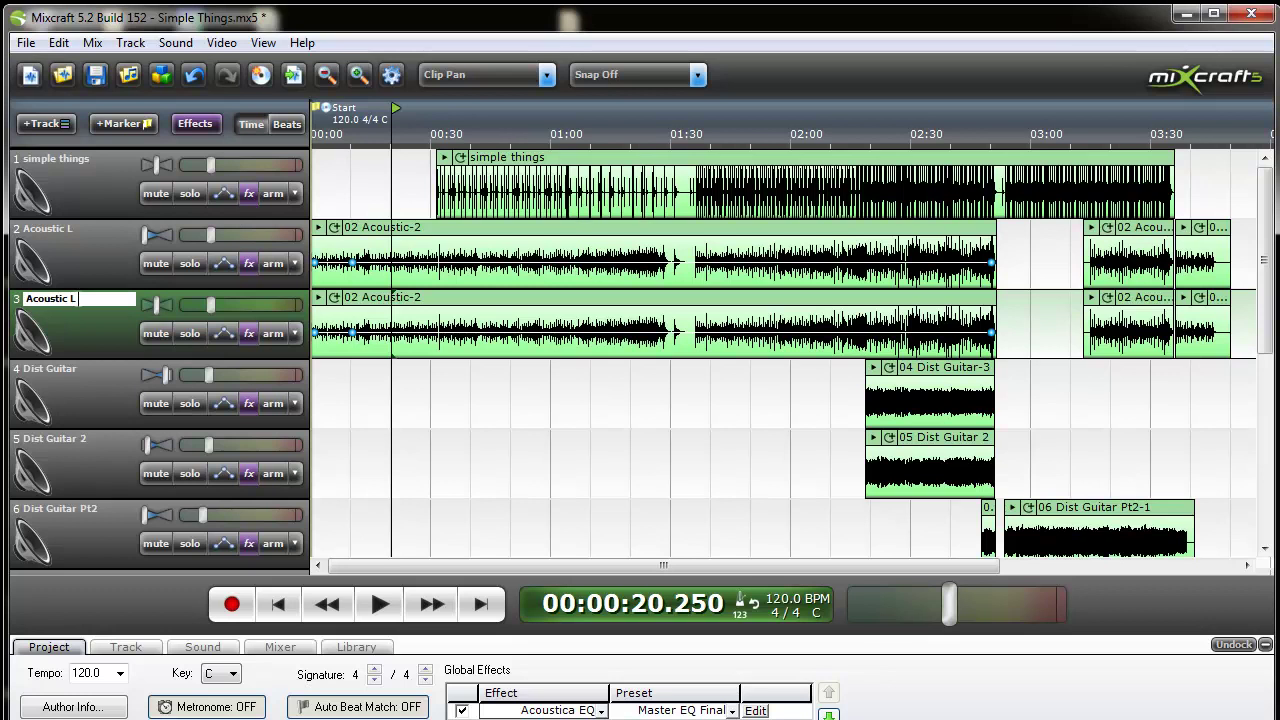
drag(77, 300, 71, 311)
text(R)
click(141, 240)
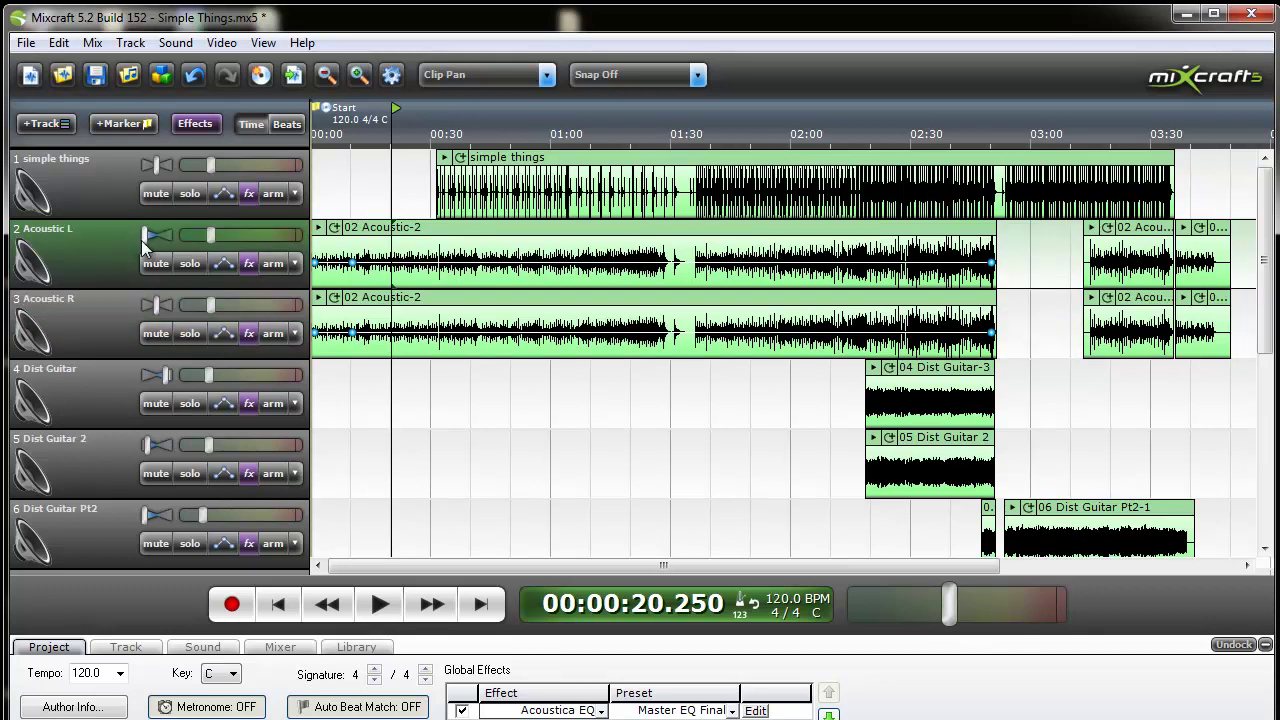
drag(155, 305, 203, 314)
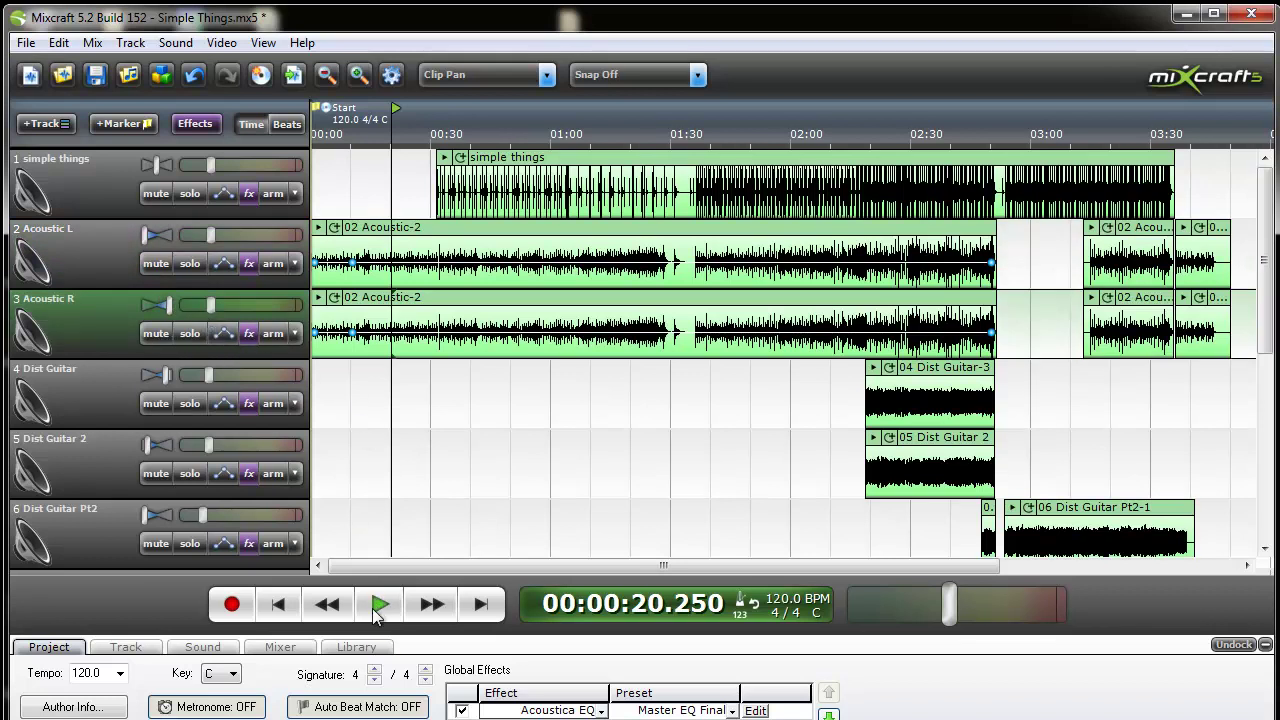
Play the opening of the hard-panned acoustic pair, then rewind to 00:00:00.000
click(279, 604)
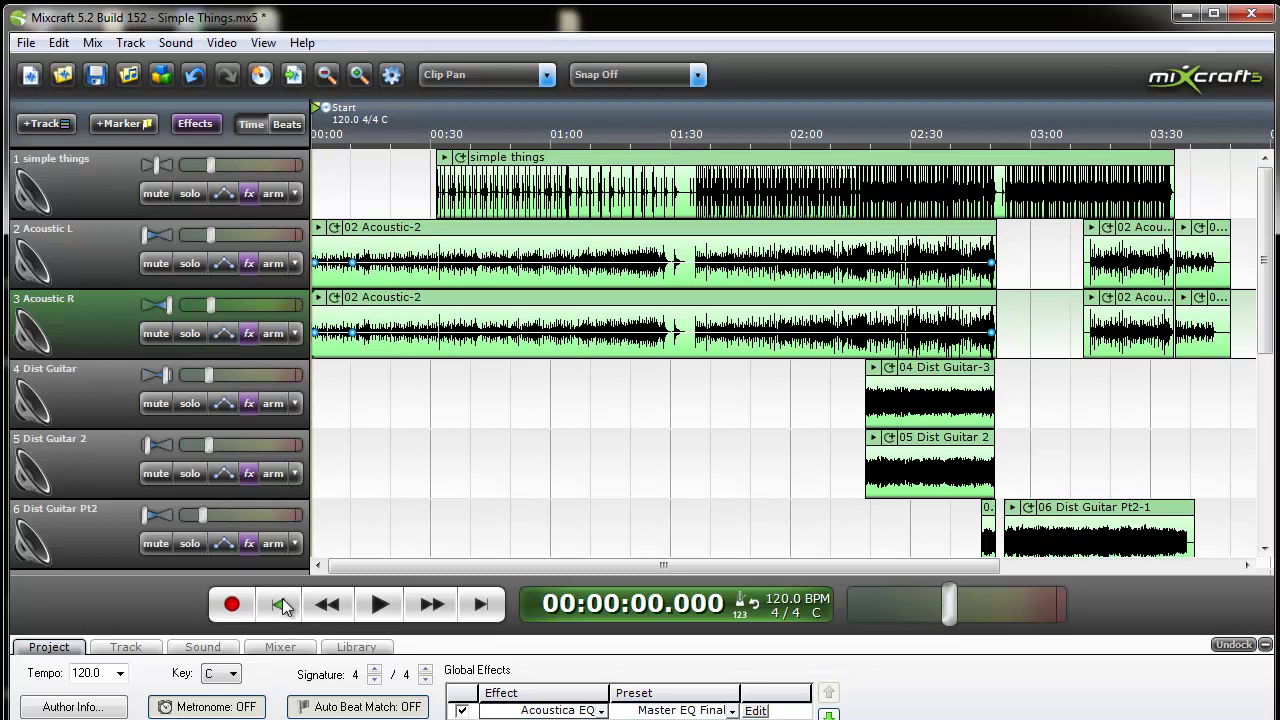
click(380, 604)
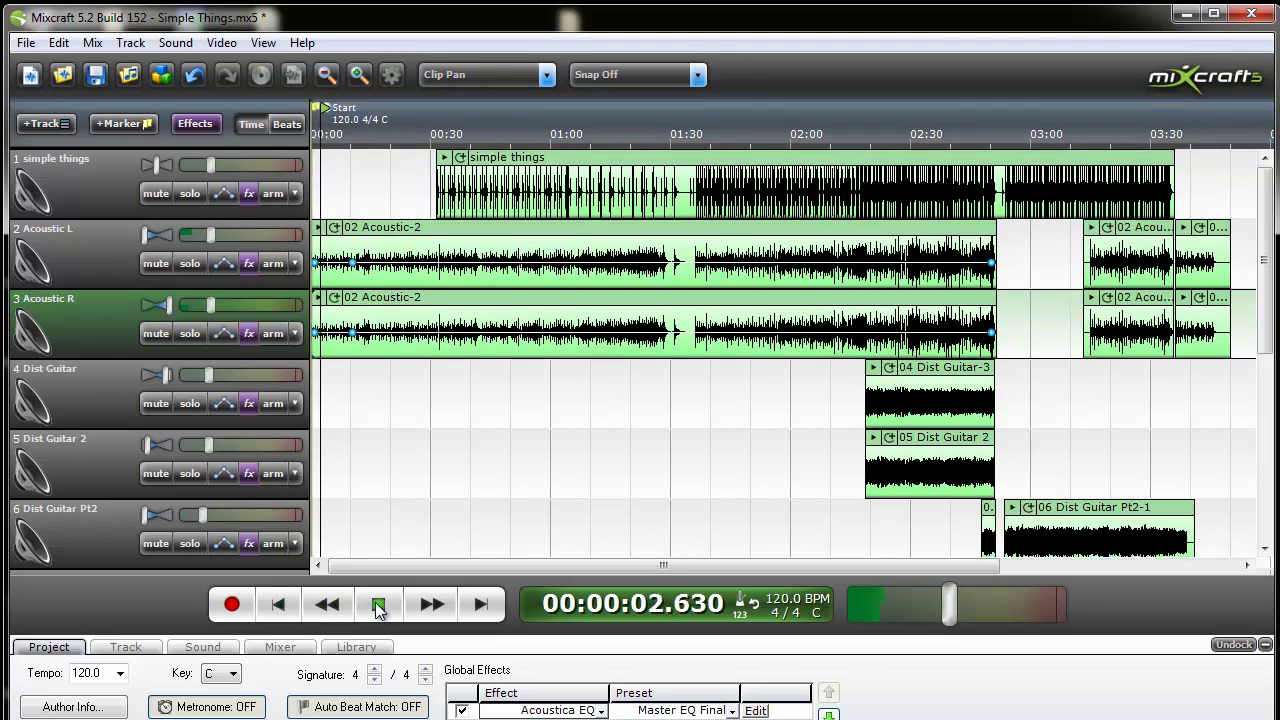
click(379, 608)
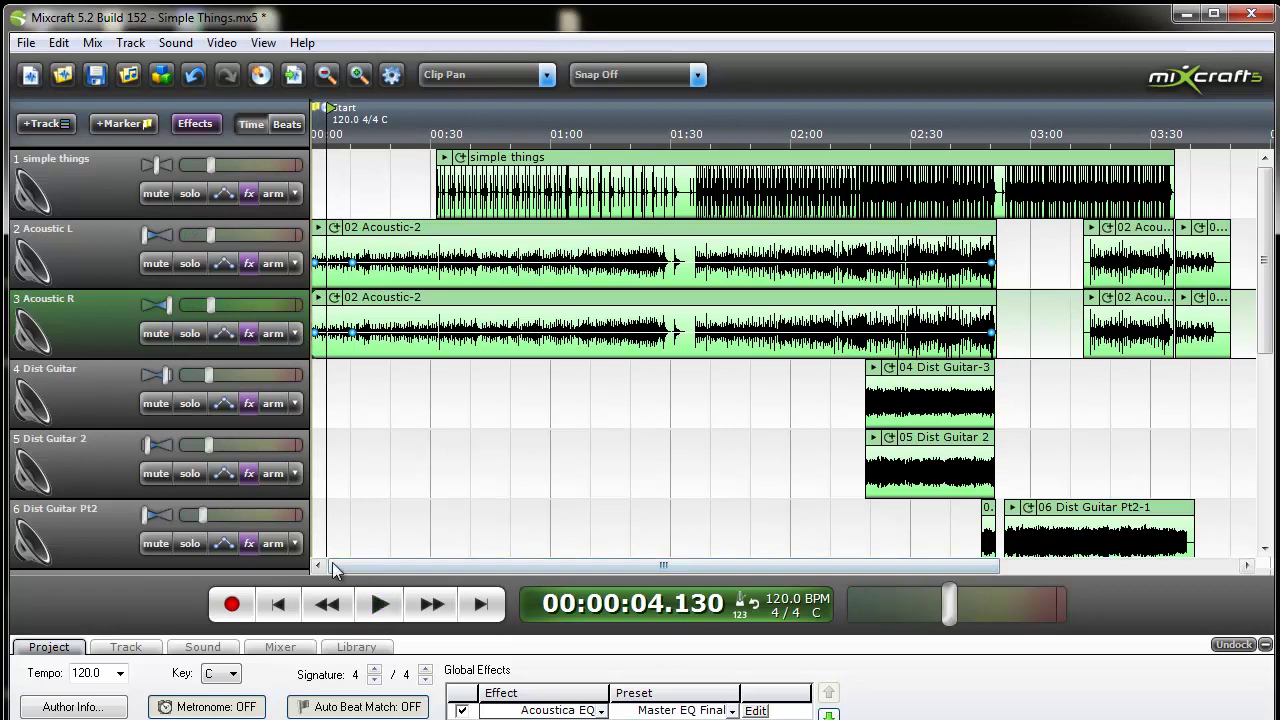
click(325, 603)
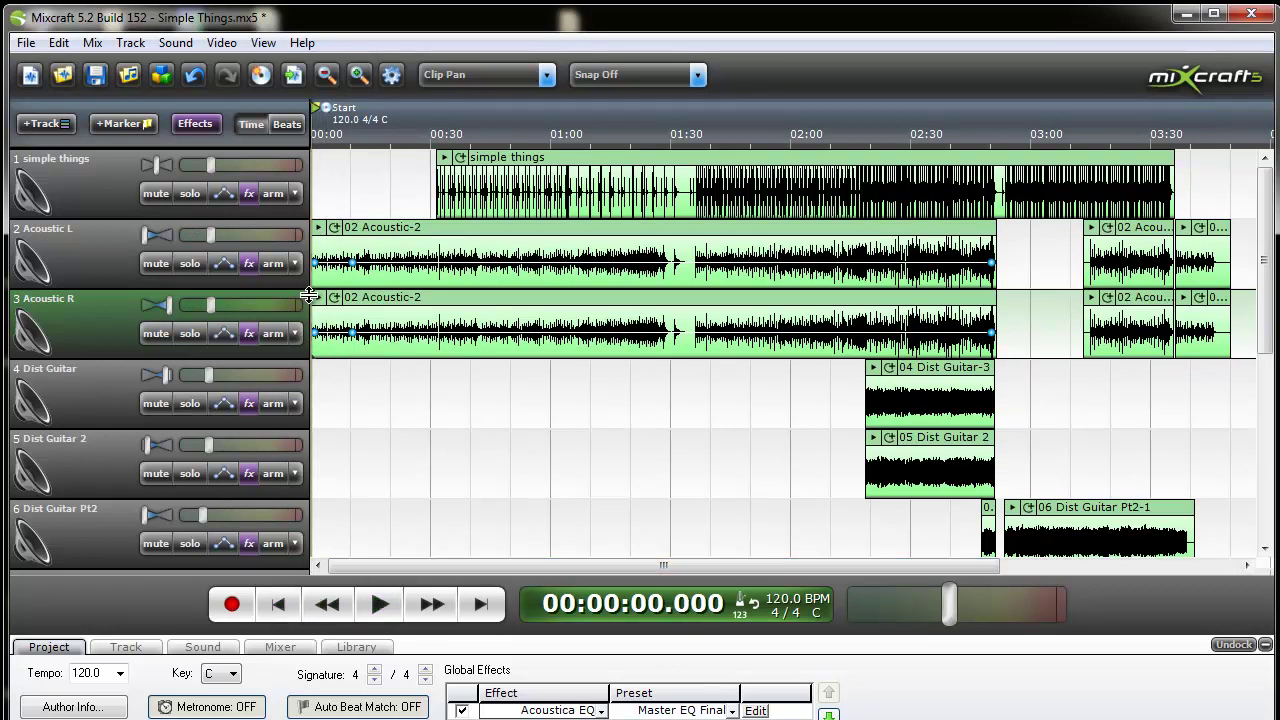
Zoom into the song start and nudge the Acoustic-2 clip on track 3 slightly later
scroll(312, 296, up, 6)
scroll(372, 325, up, 3)
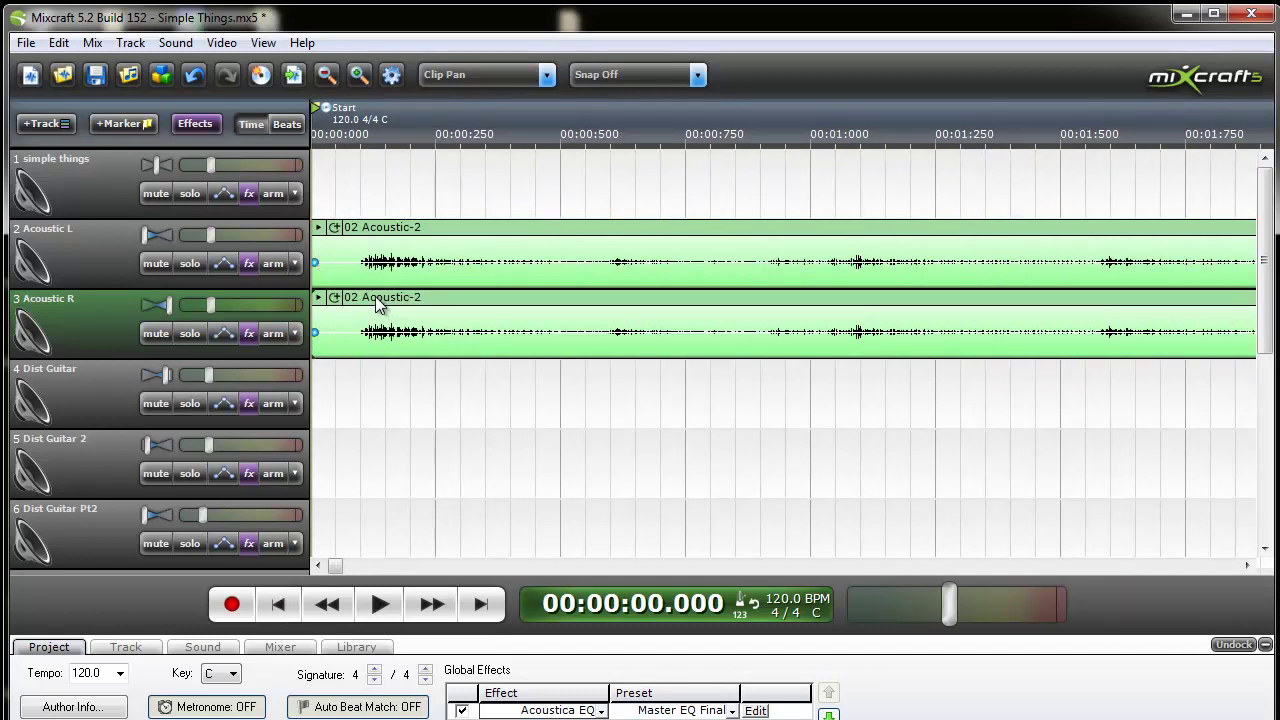
click(376, 299)
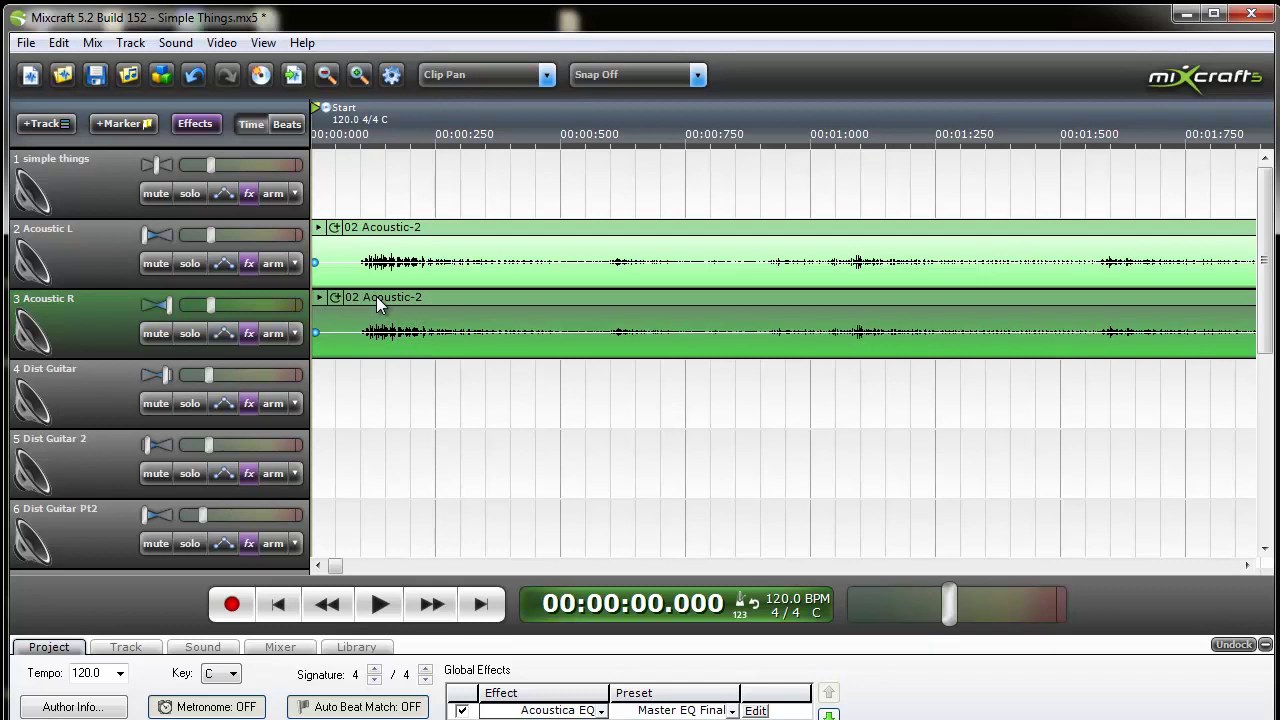
drag(376, 296, 377, 296)
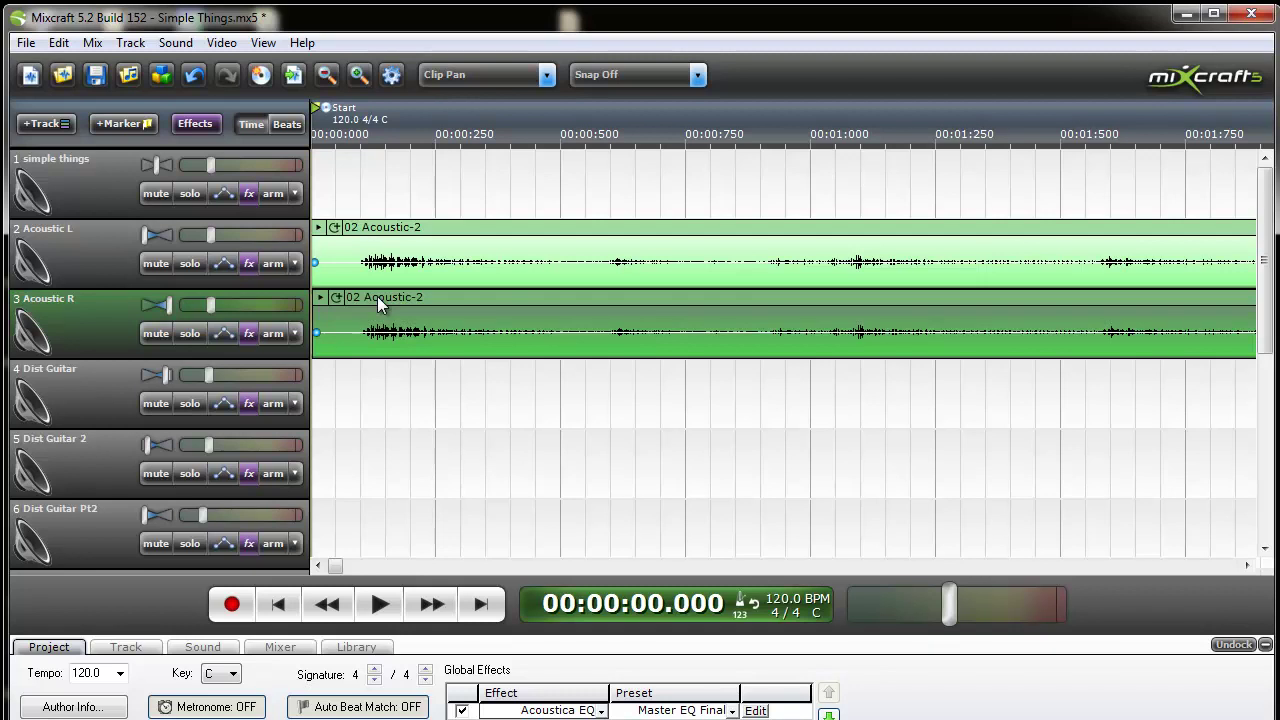
drag(377, 296, 378, 296)
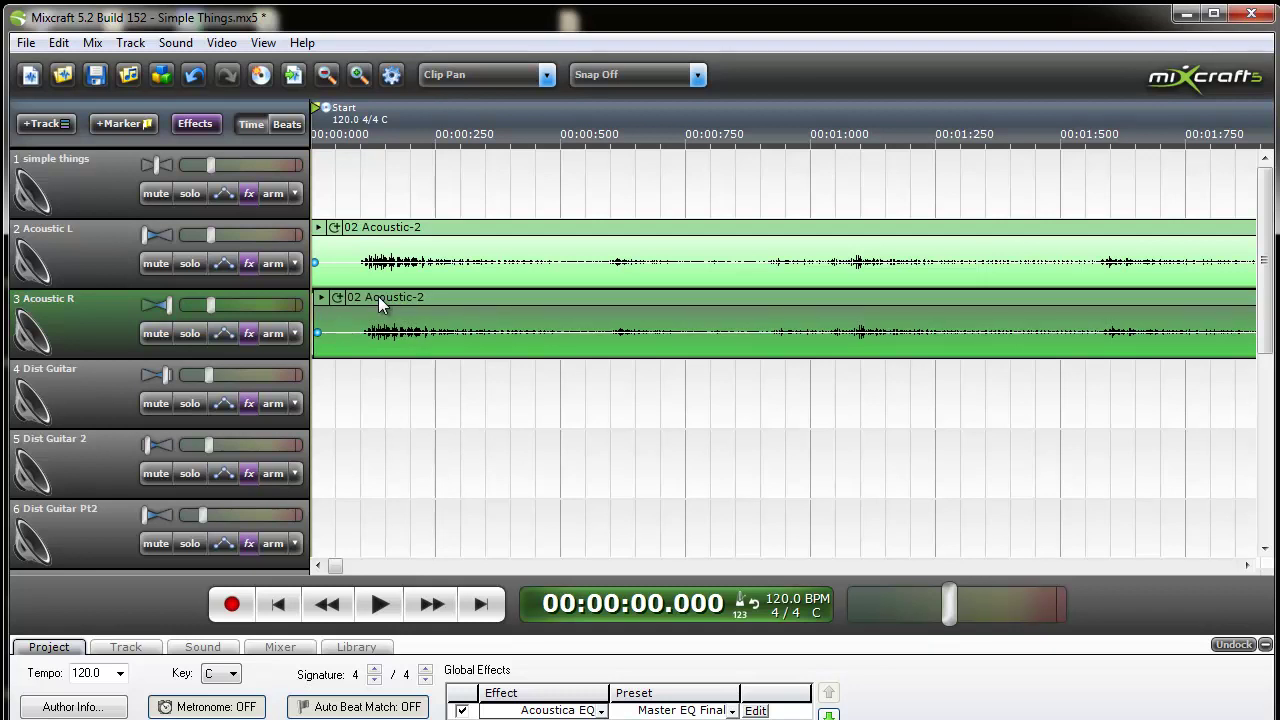
click(358, 453)
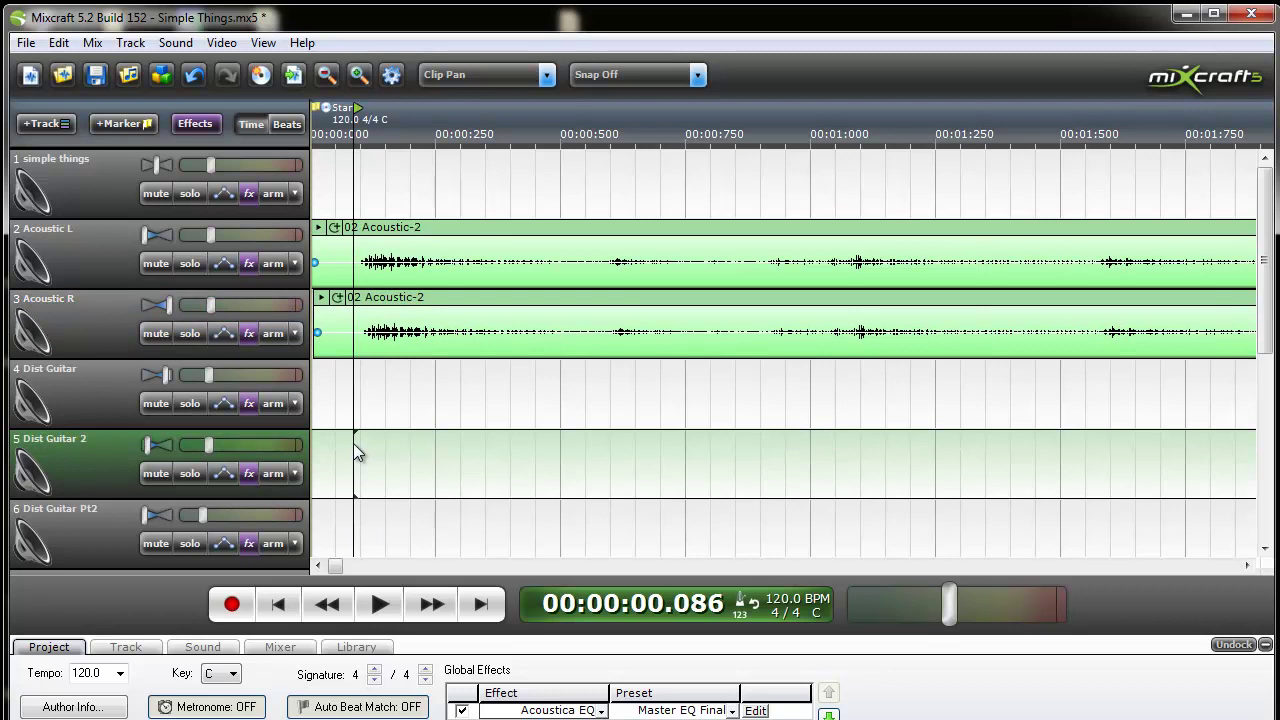
Play the offset pair, then undo the offset and play the pair without it
click(378, 605)
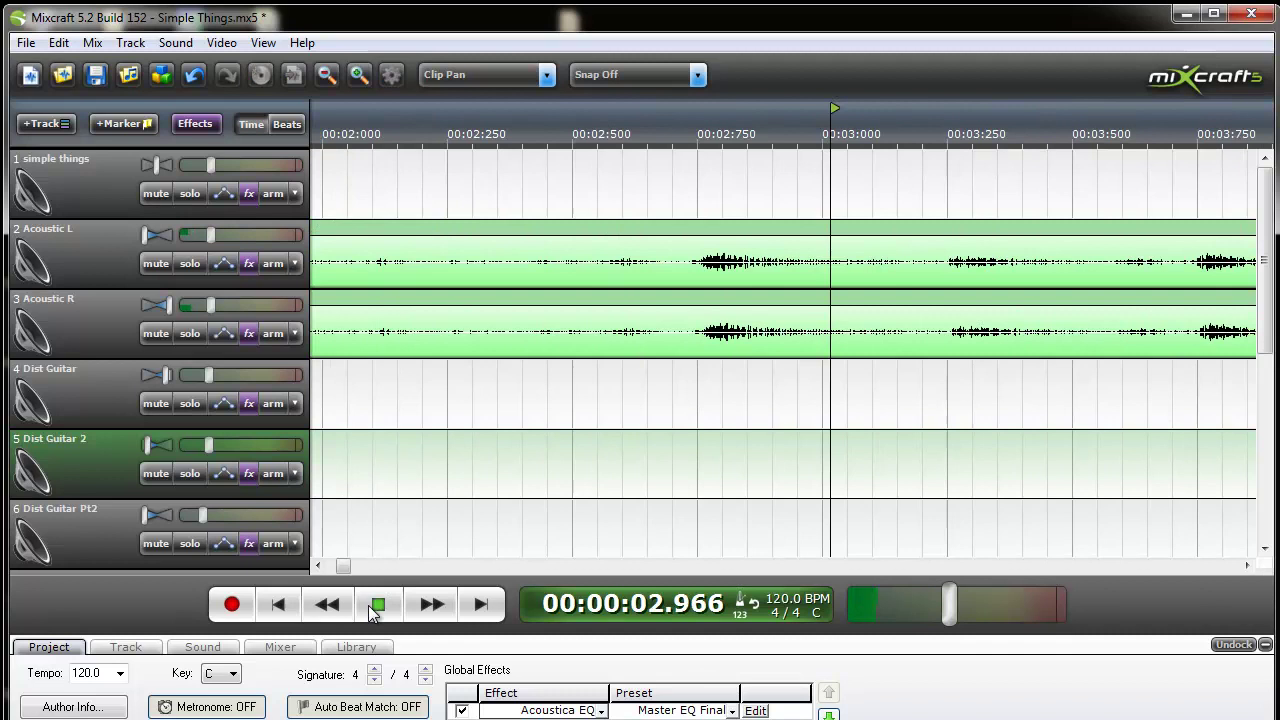
click(372, 612)
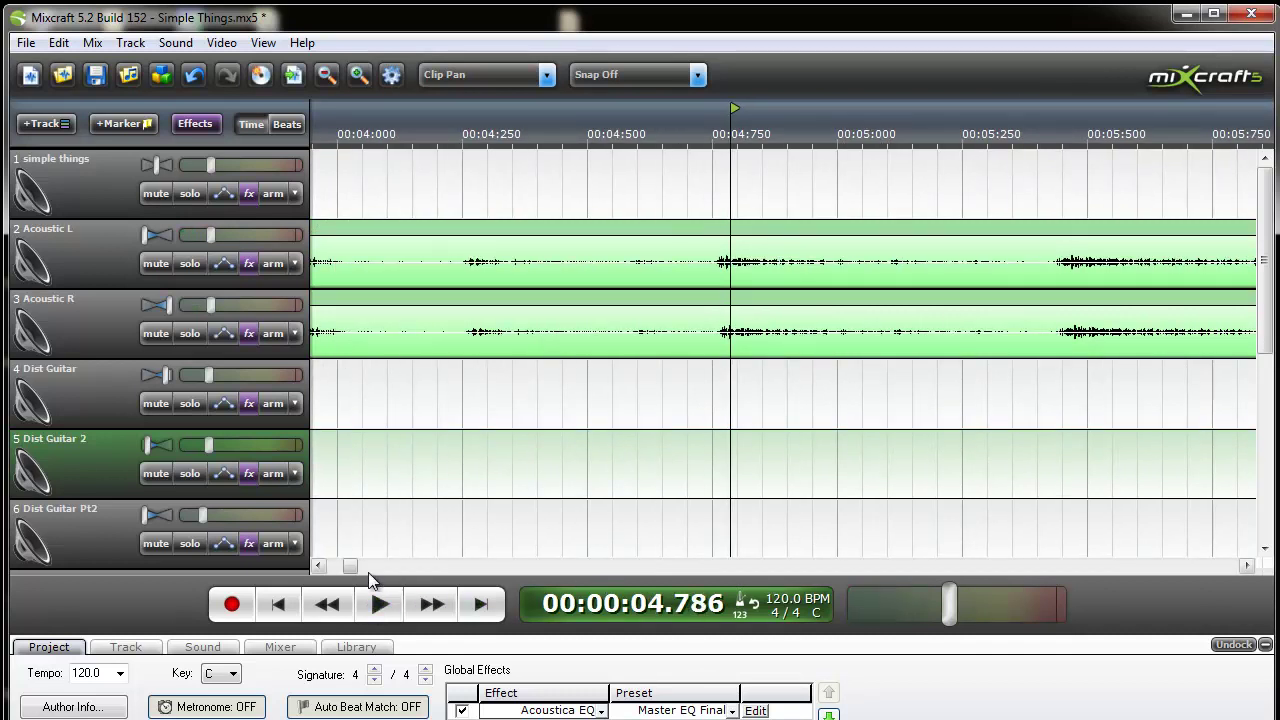
drag(350, 566, 322, 575)
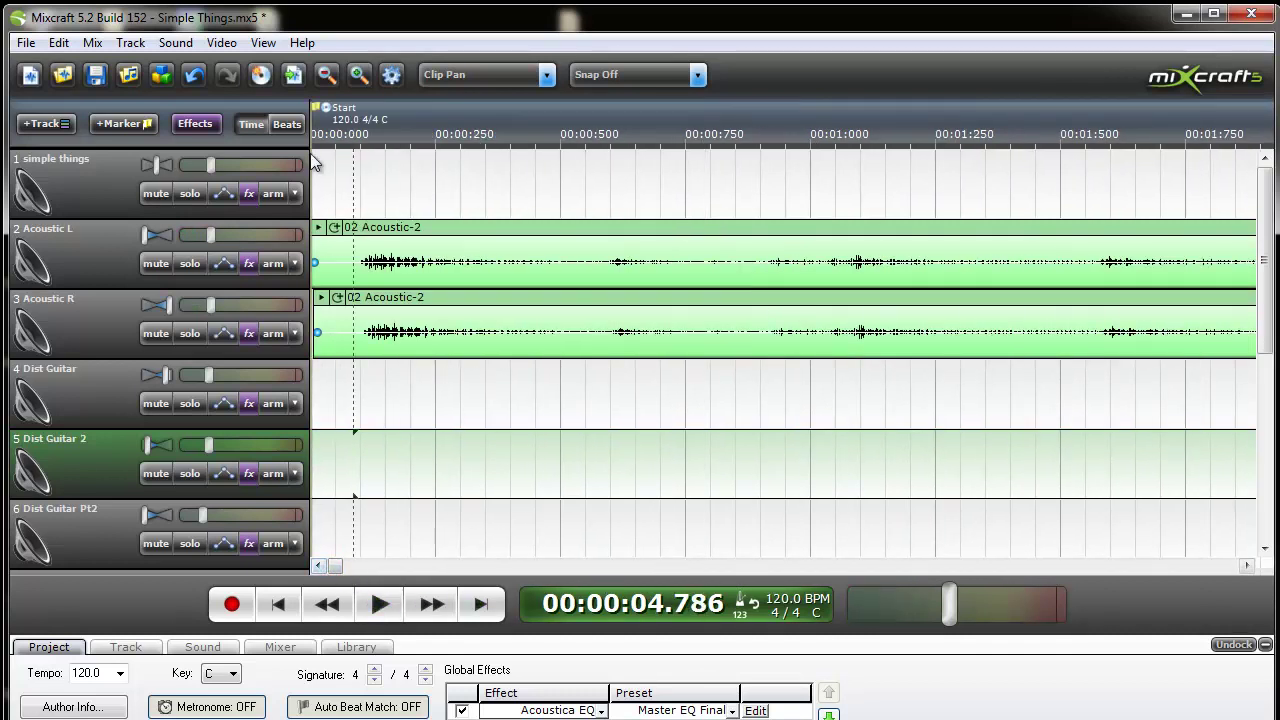
click(192, 77)
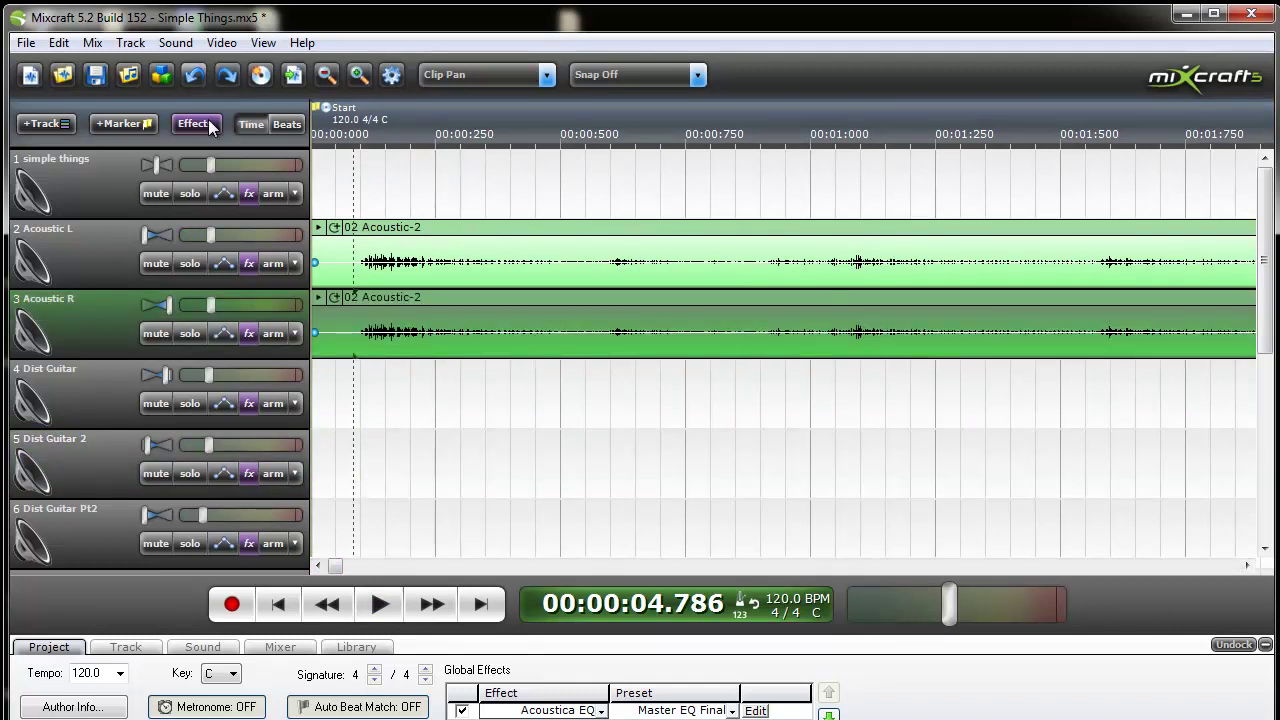
click(381, 604)
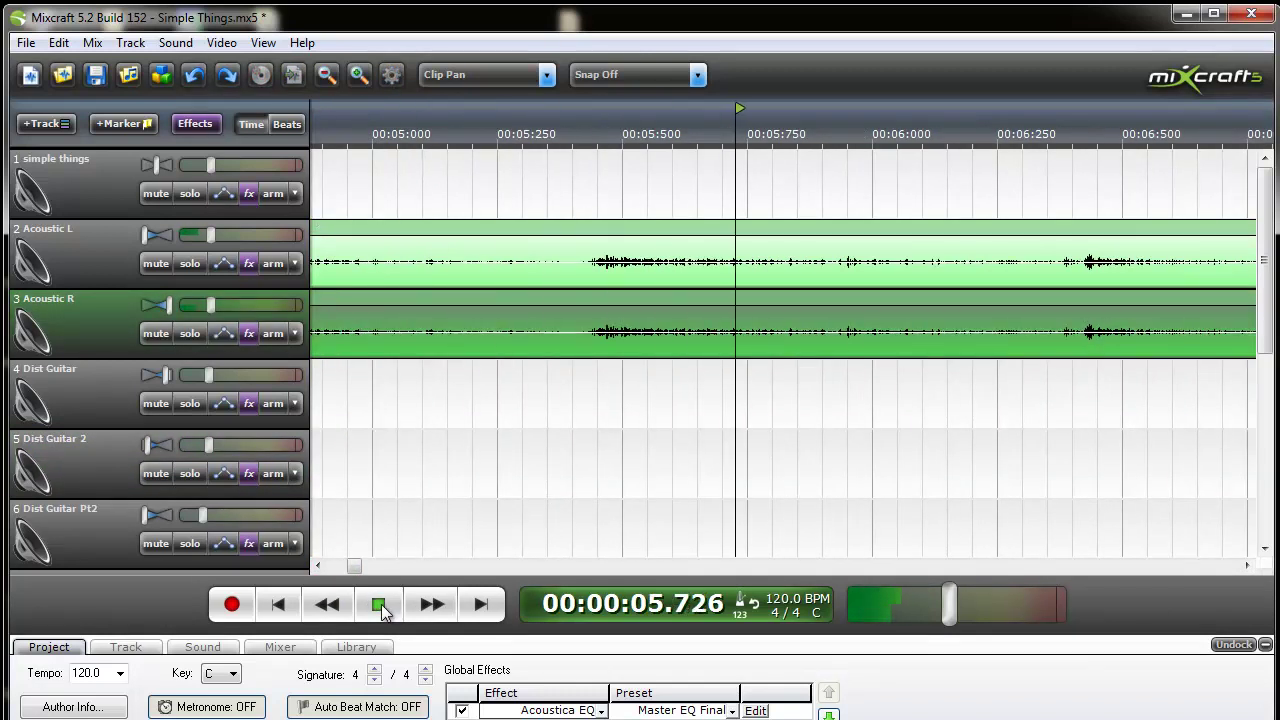
key(space)
Redo the Acoustic R offset and play it from the start, stopping at 00:00:06.130
click(227, 75)
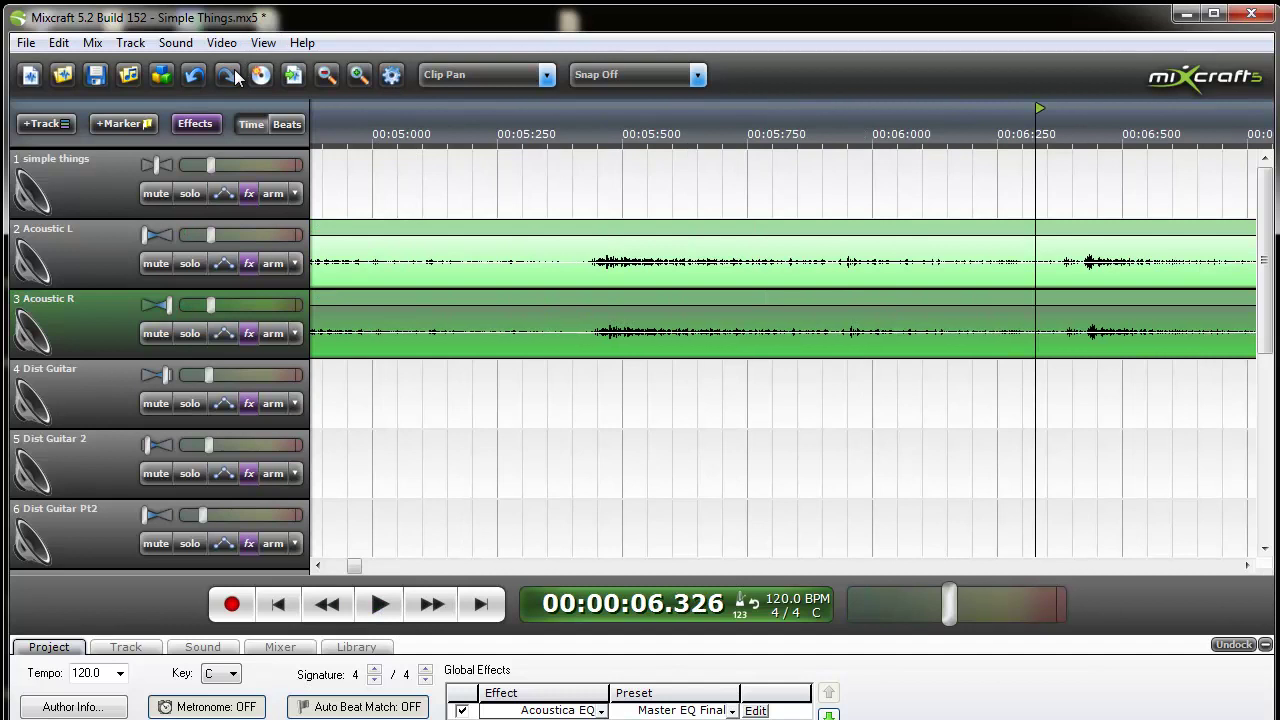
click(287, 601)
click(367, 598)
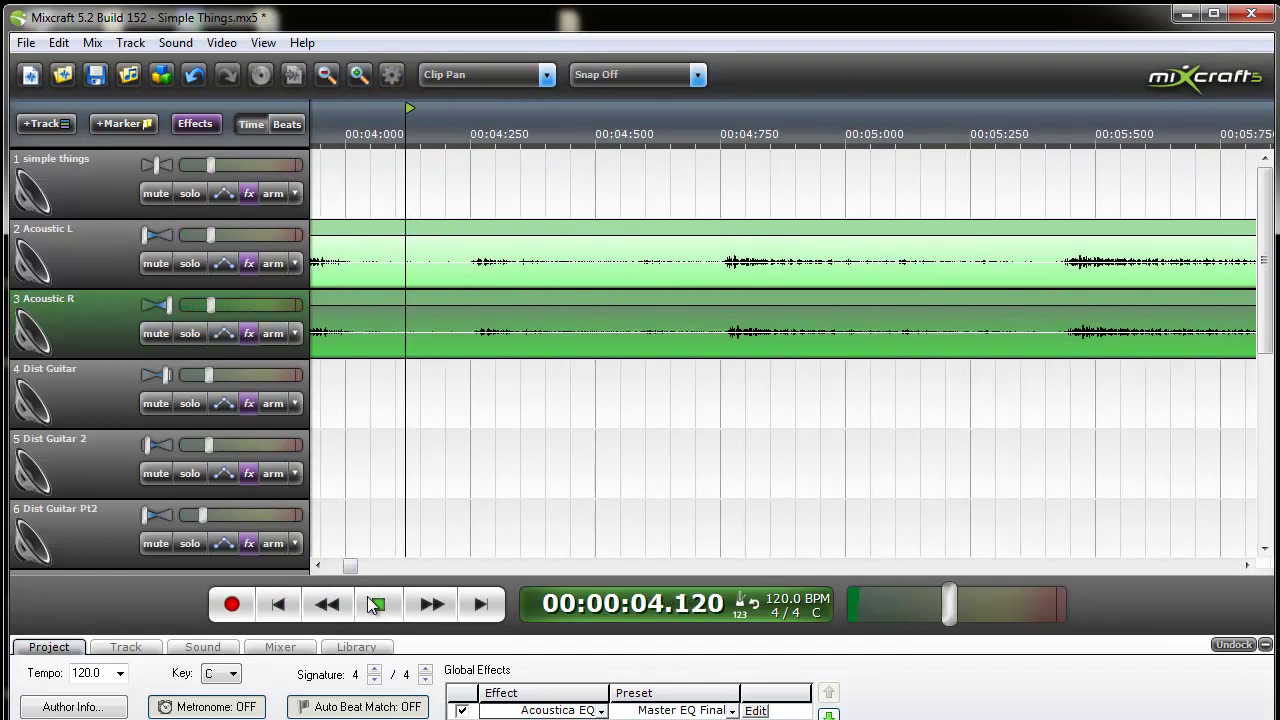
click(377, 605)
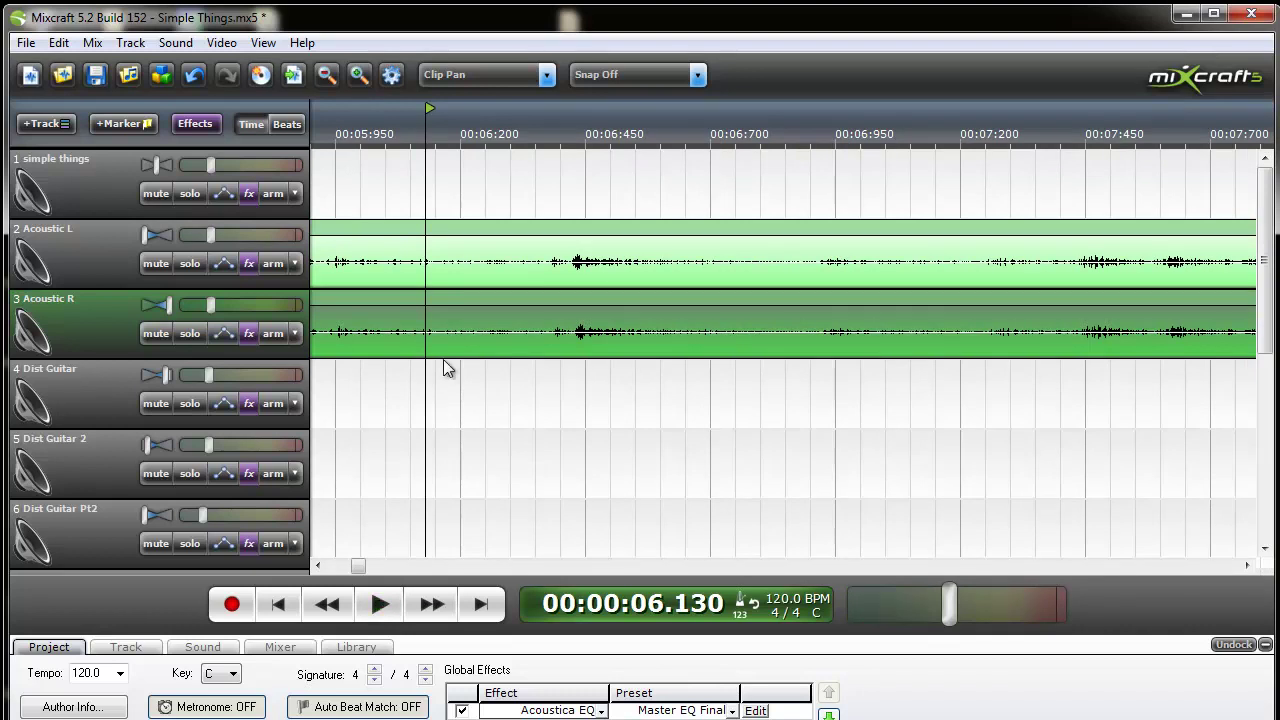
Zoom the timeline out to show the song from the start to about 3:50
scroll(444, 375, down, 4)
scroll(466, 441, down, 3)
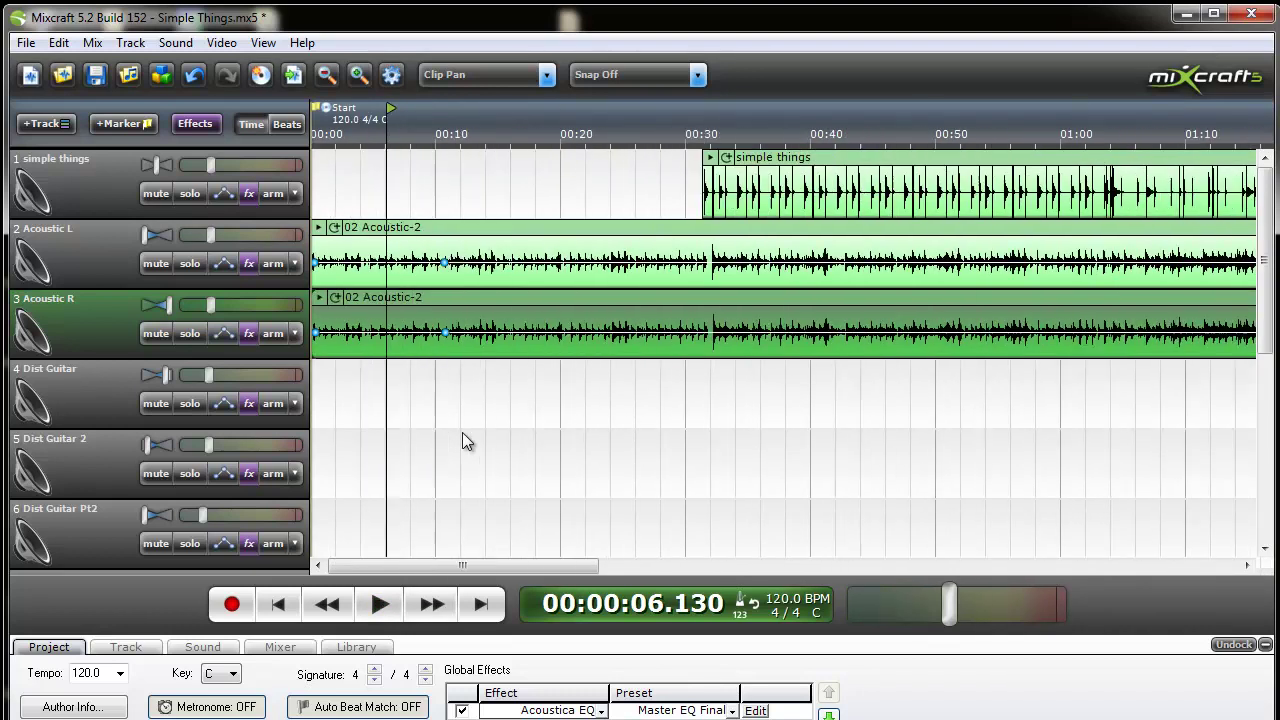
scroll(466, 441, down, 1)
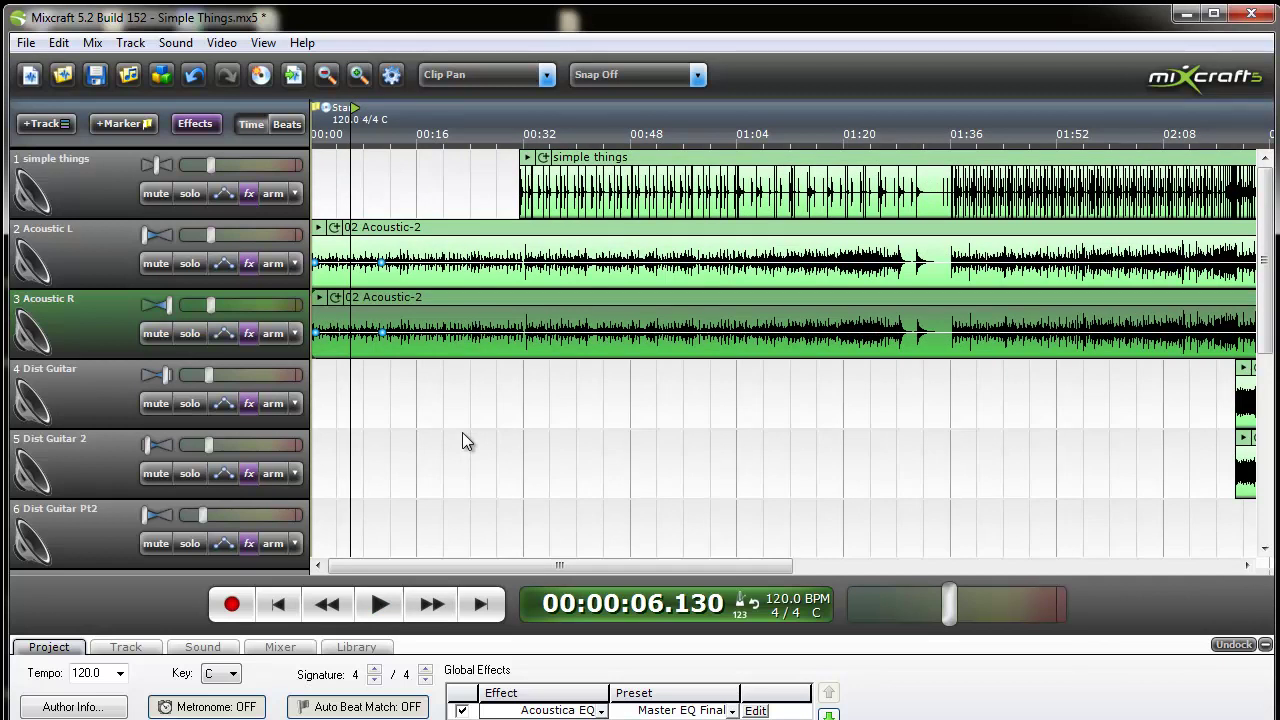
scroll(463, 441, down, 3)
scroll(463, 438, up, 1)
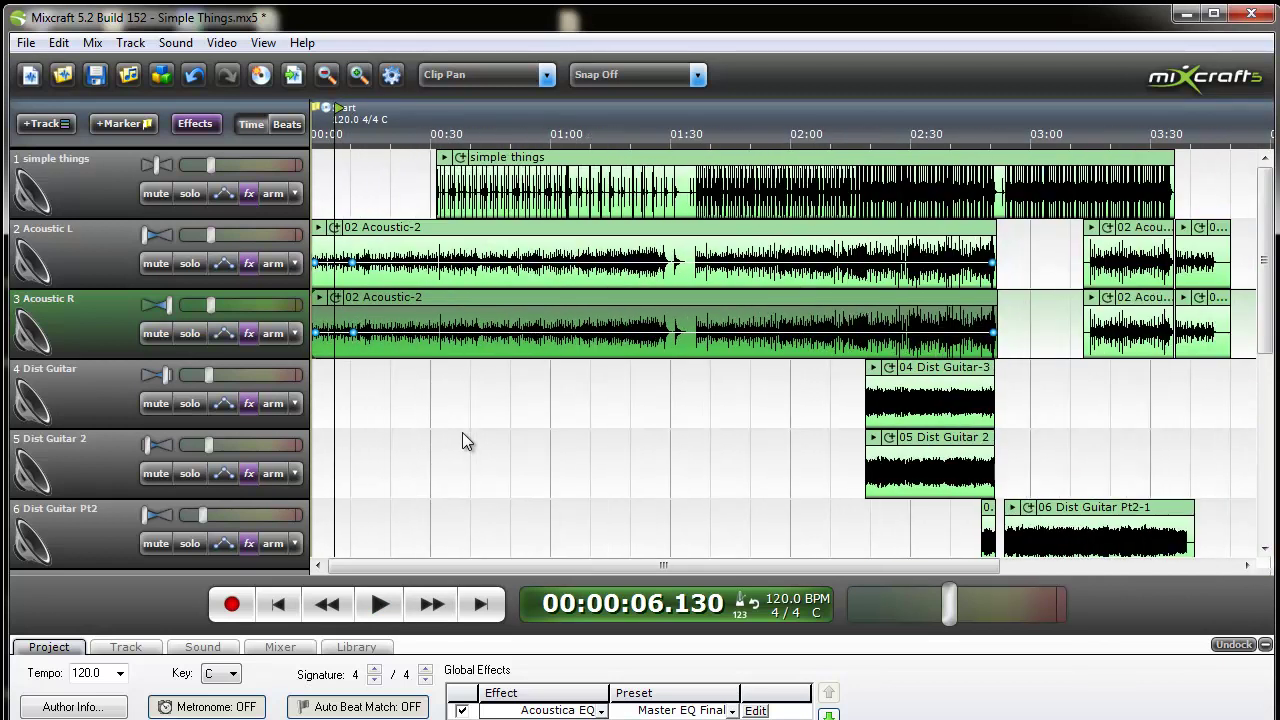